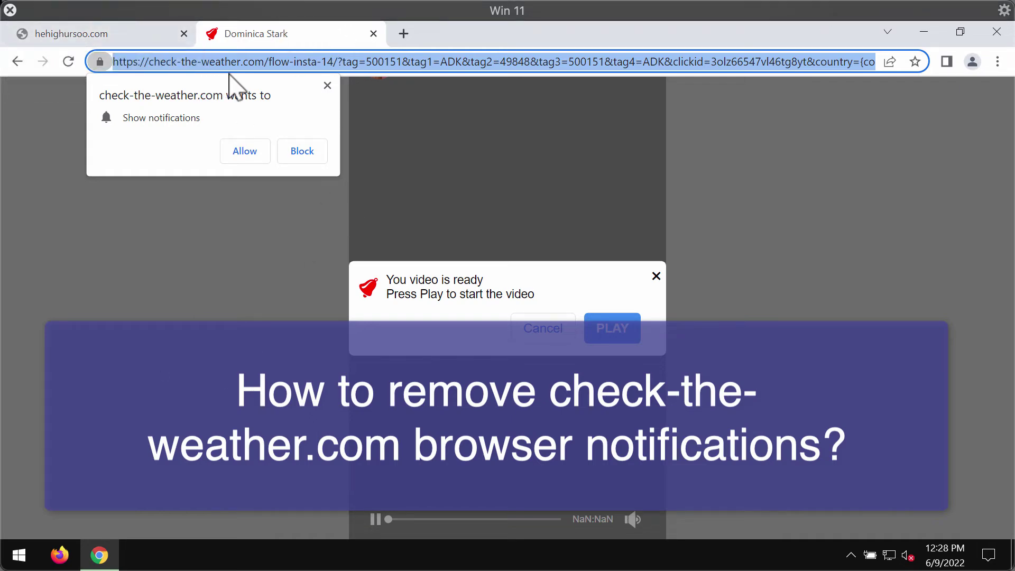
Let the spam page spawn the SPA NGỌC ANH ad tab, switching between it and check-the-weather.com
click(909, 388)
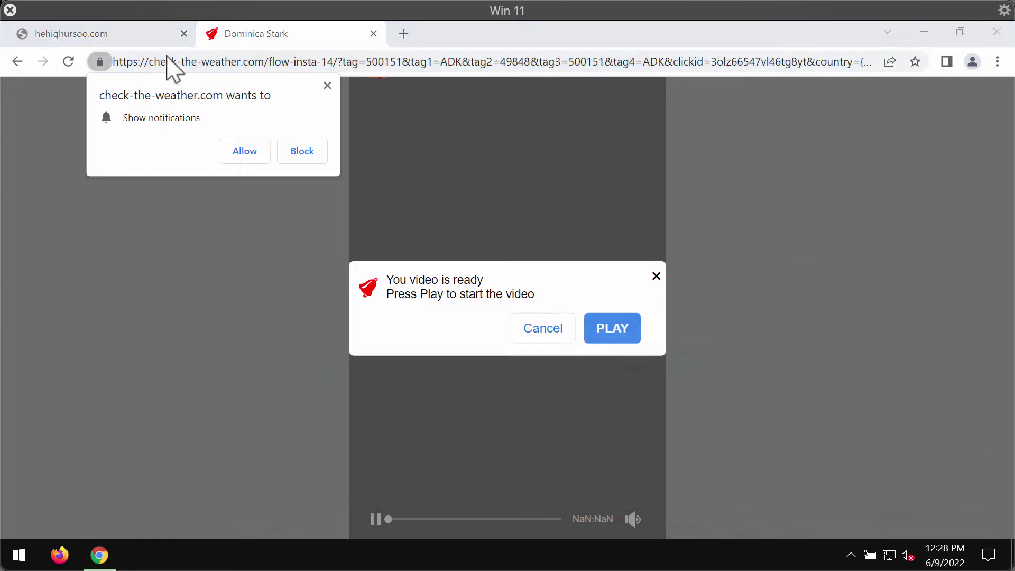
click(235, 37)
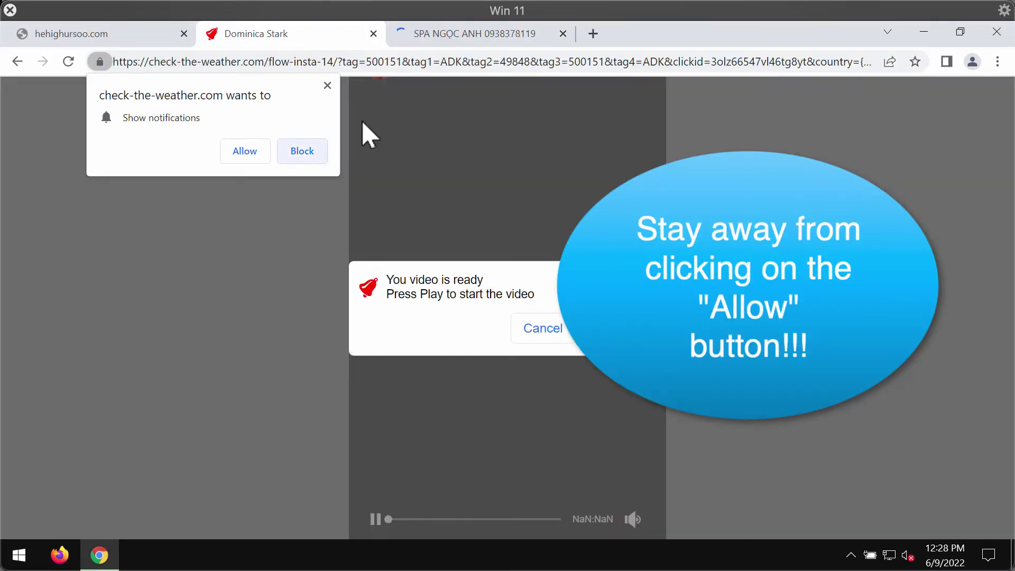
click(460, 35)
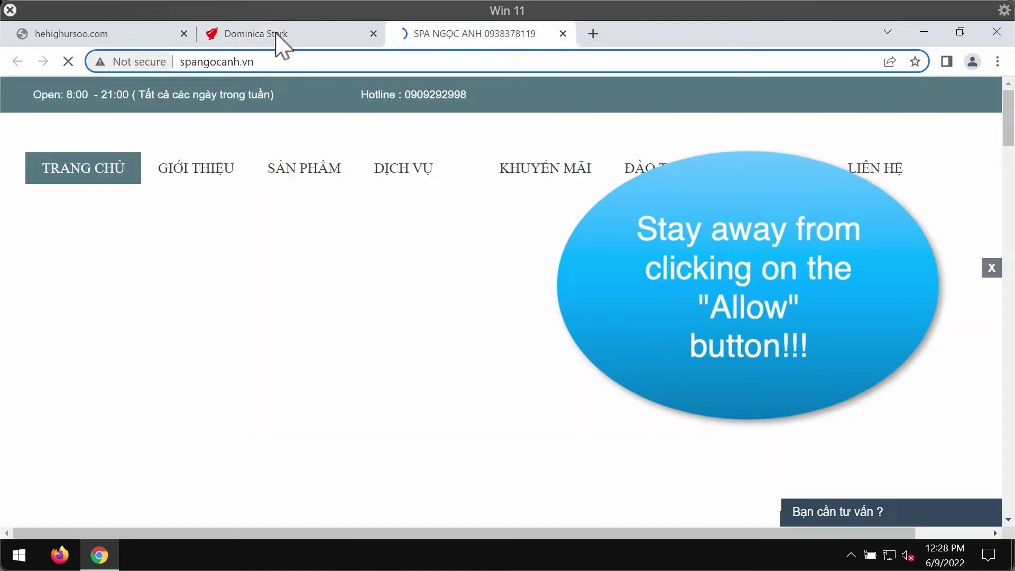
click(275, 34)
click(436, 37)
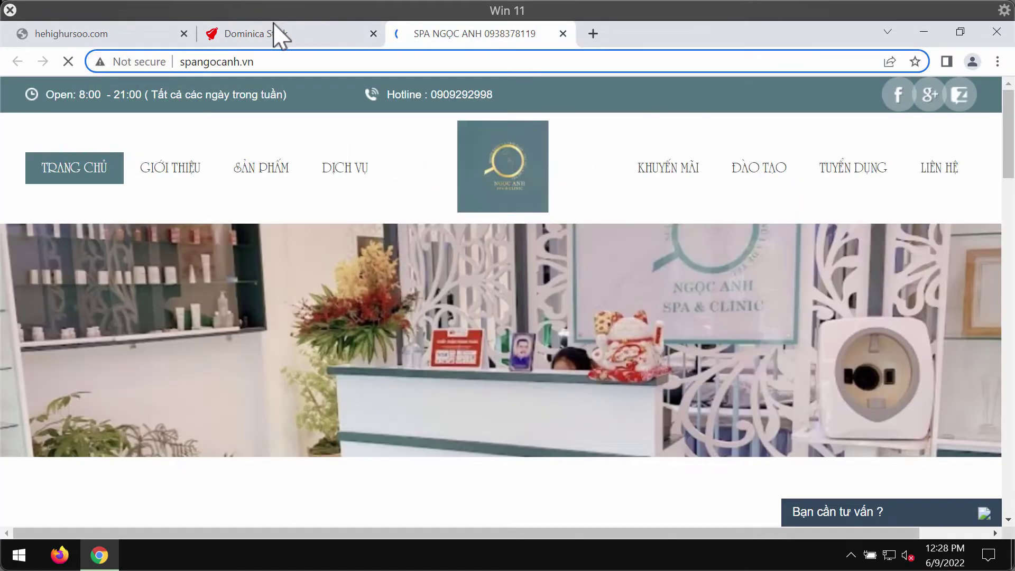
click(272, 33)
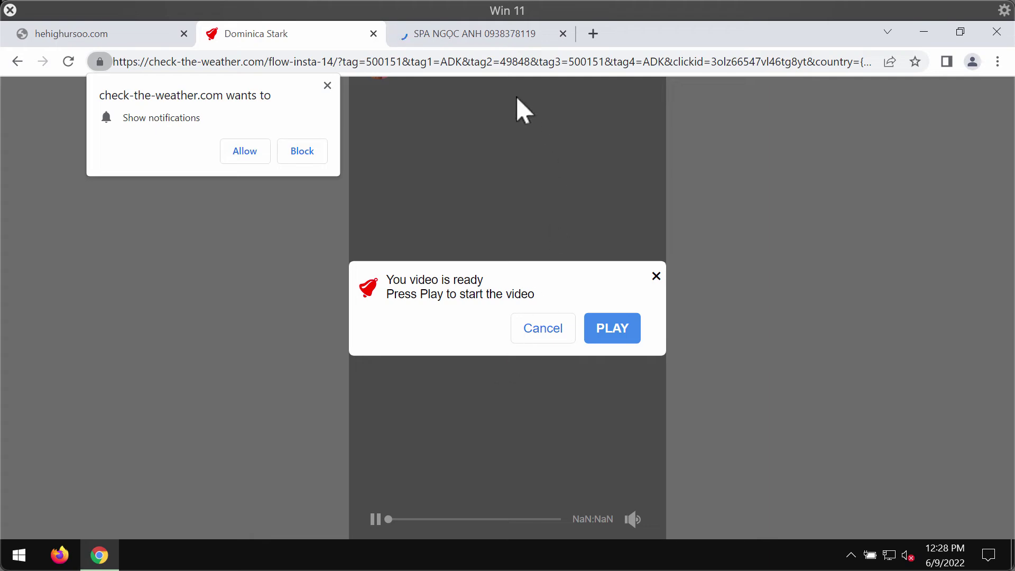
click(477, 36)
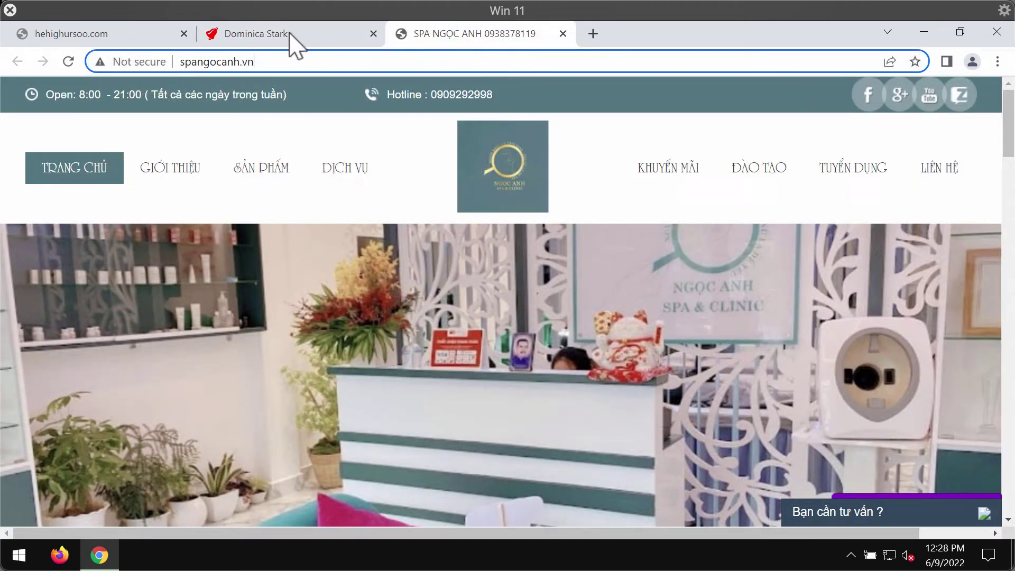
click(291, 41)
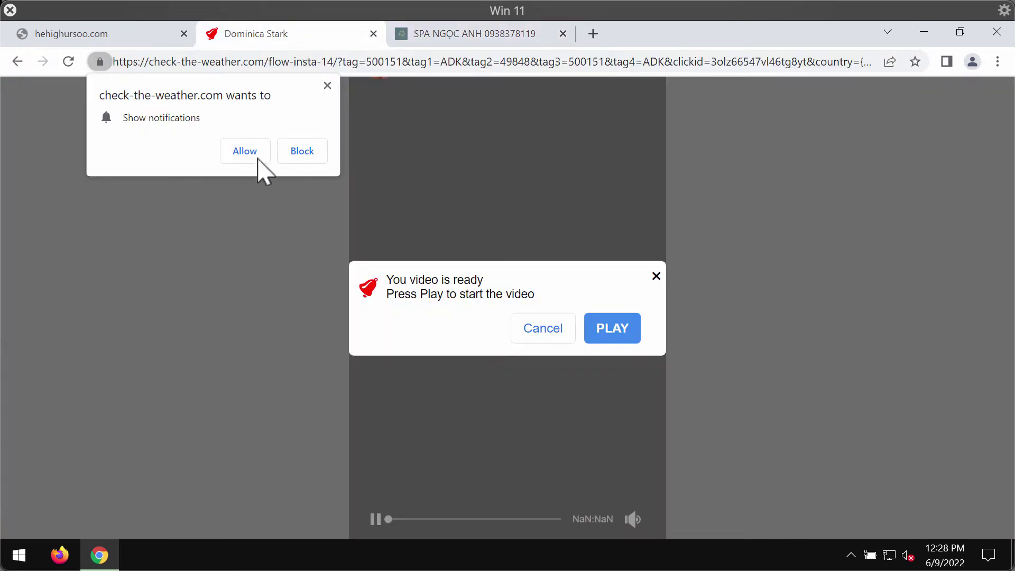
click(74, 32)
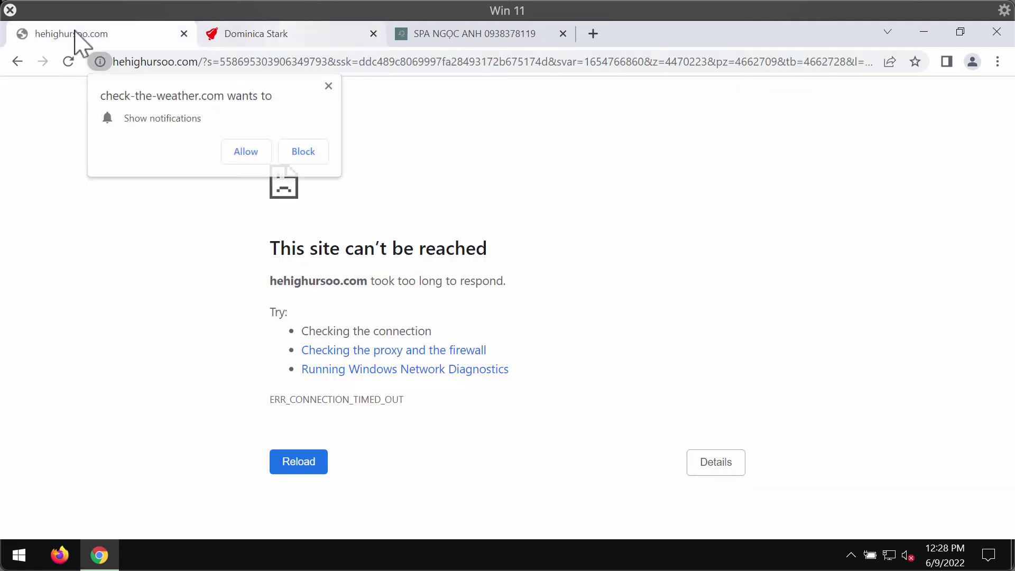
Close the unreachable hehighursoo.com tab and allow check-the-weather.com to show notifications
click(184, 34)
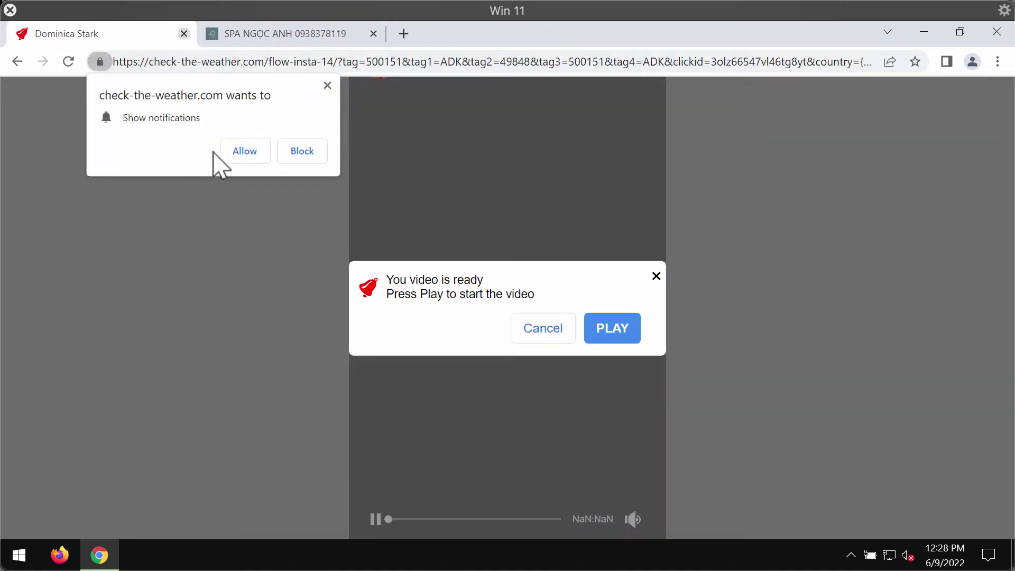
click(249, 154)
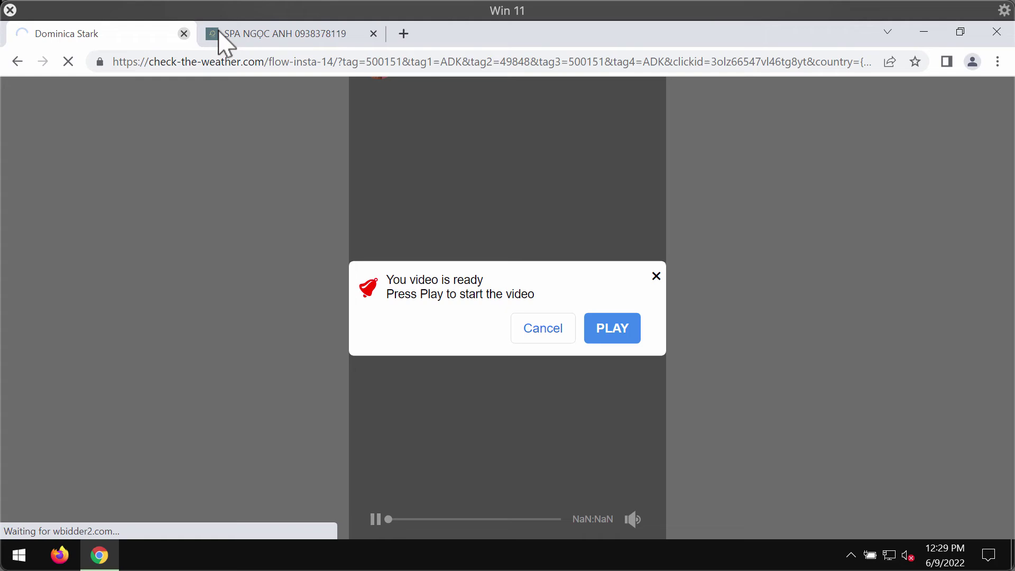
click(404, 34)
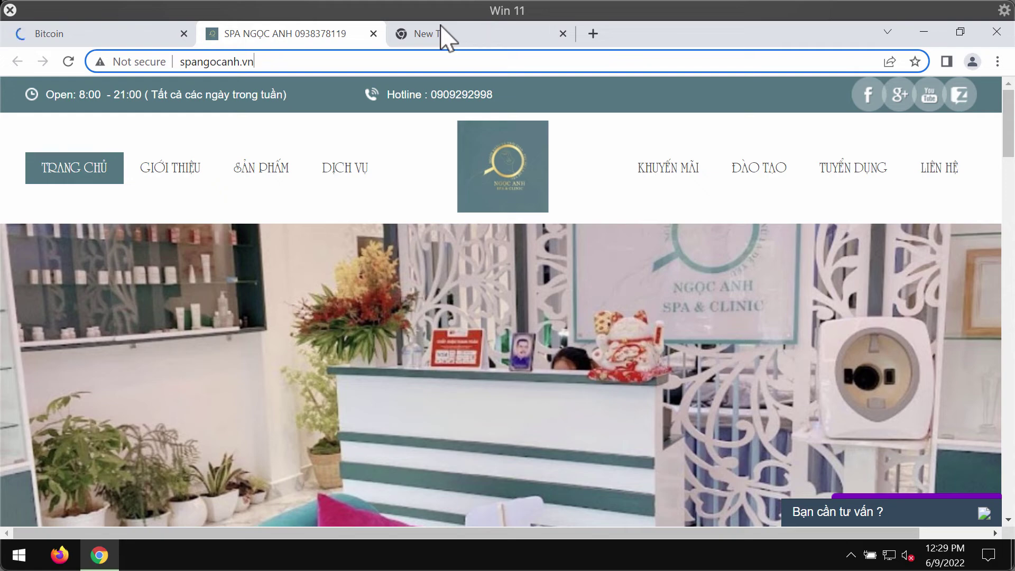
Close the Bitcoin spam tab, leaving the new blank tab open
click(471, 32)
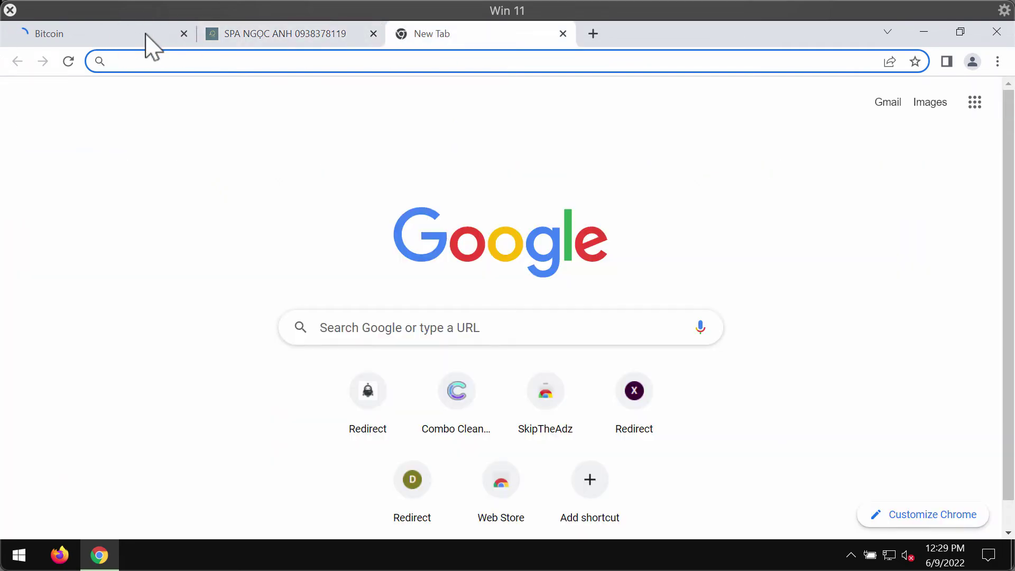
click(174, 34)
click(184, 33)
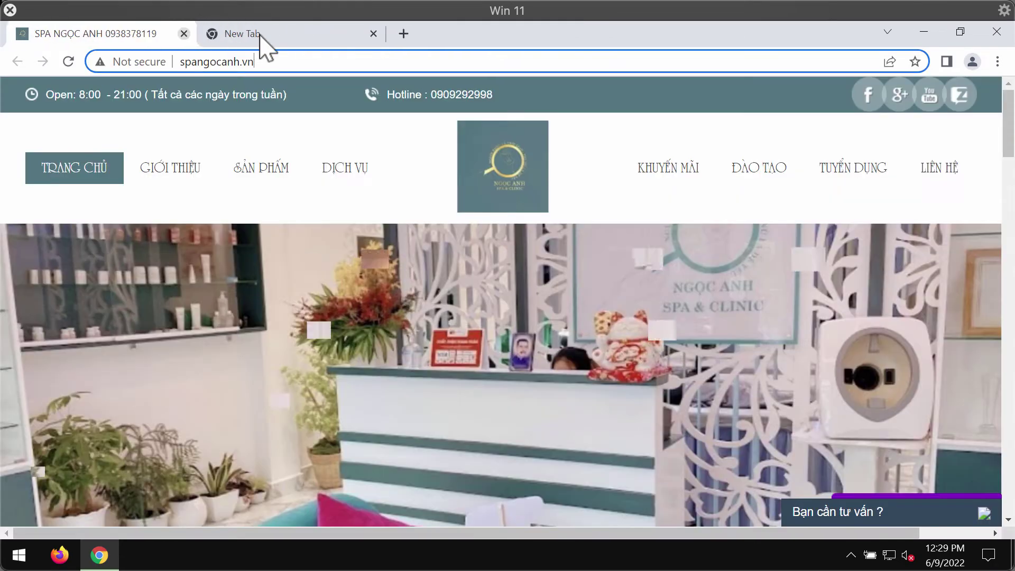
click(265, 37)
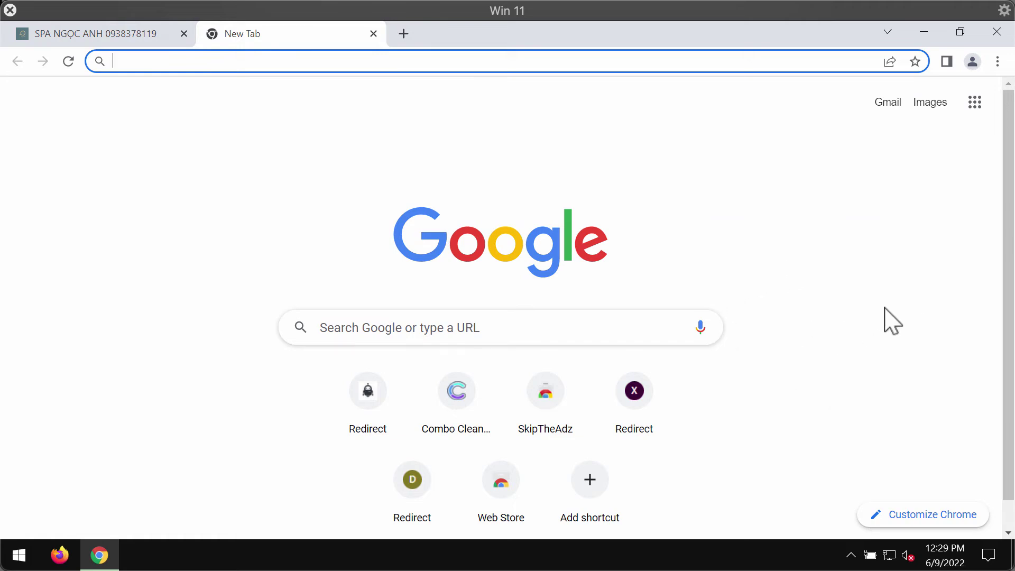
scroll(892, 328, down, 1)
scroll(892, 328, up, 1)
scroll(892, 327, down, 1)
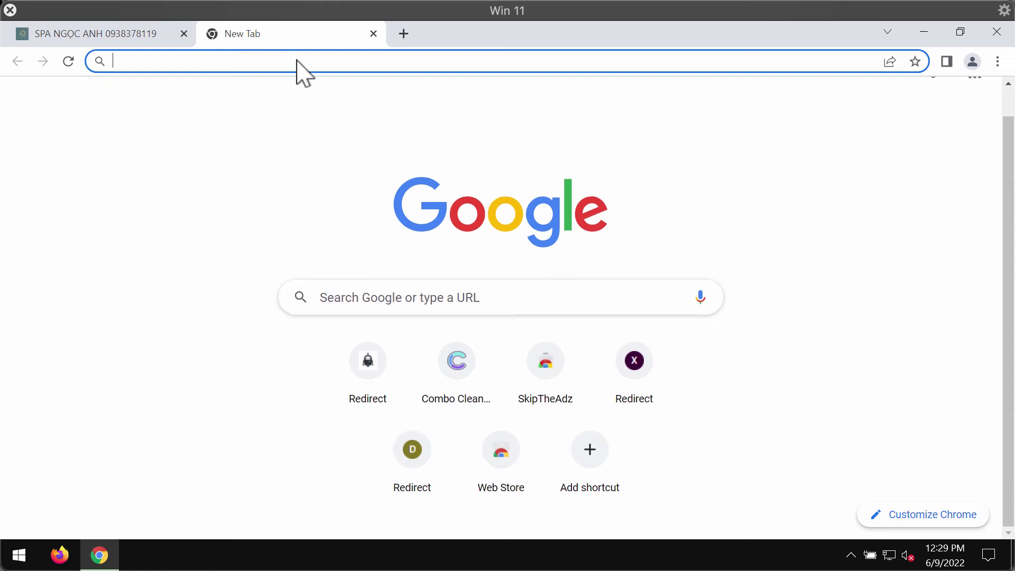
click(789, 324)
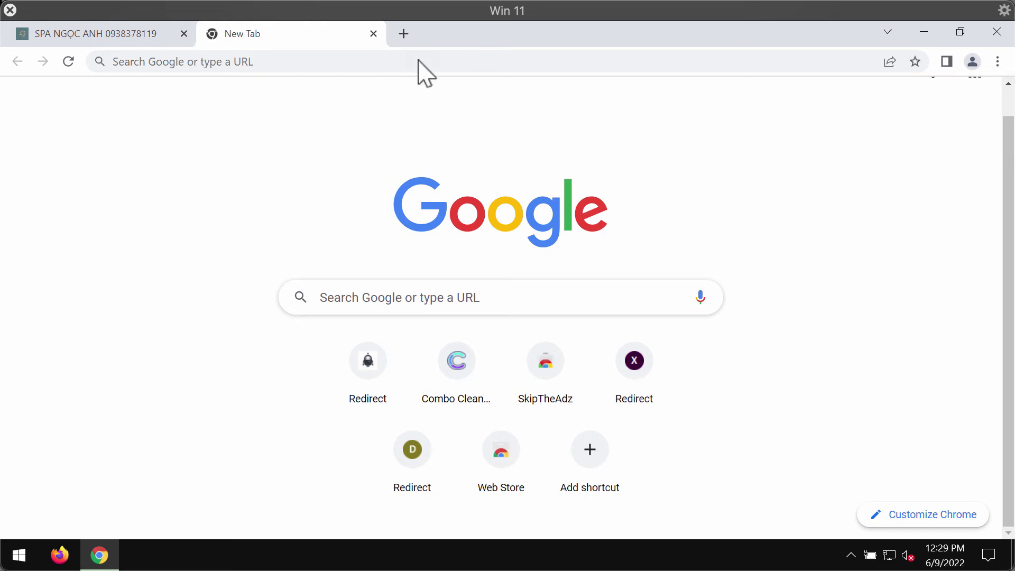
Go to Settings > Privacy and security > Site Settings > Notifications and scroll to the allowed sites
click(997, 62)
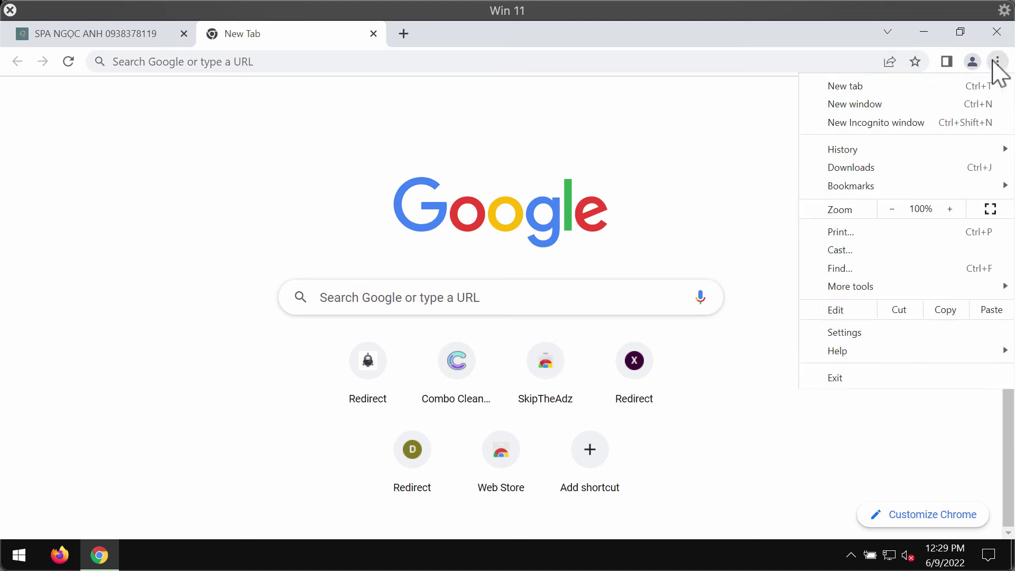
click(846, 339)
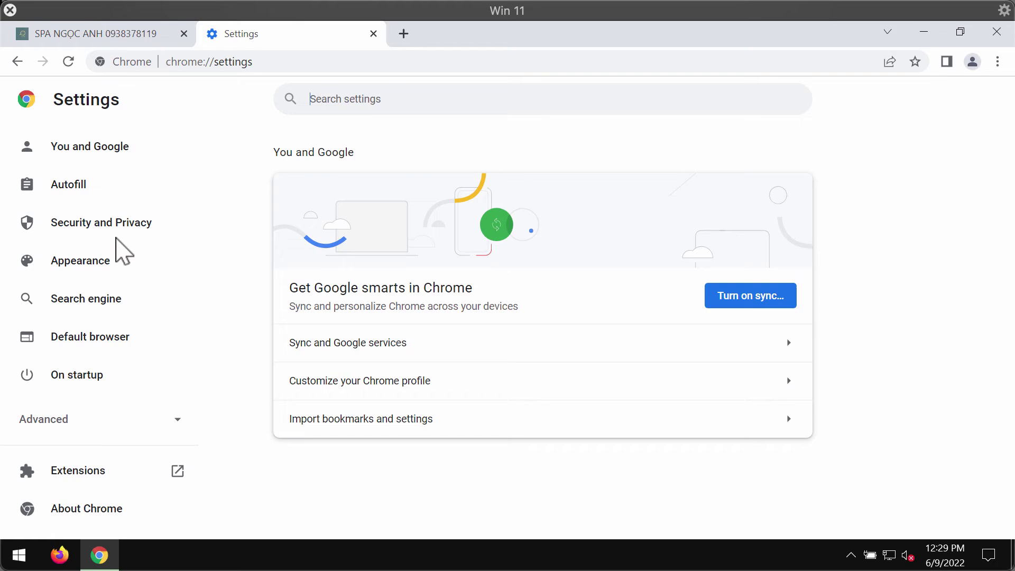
click(116, 227)
click(368, 465)
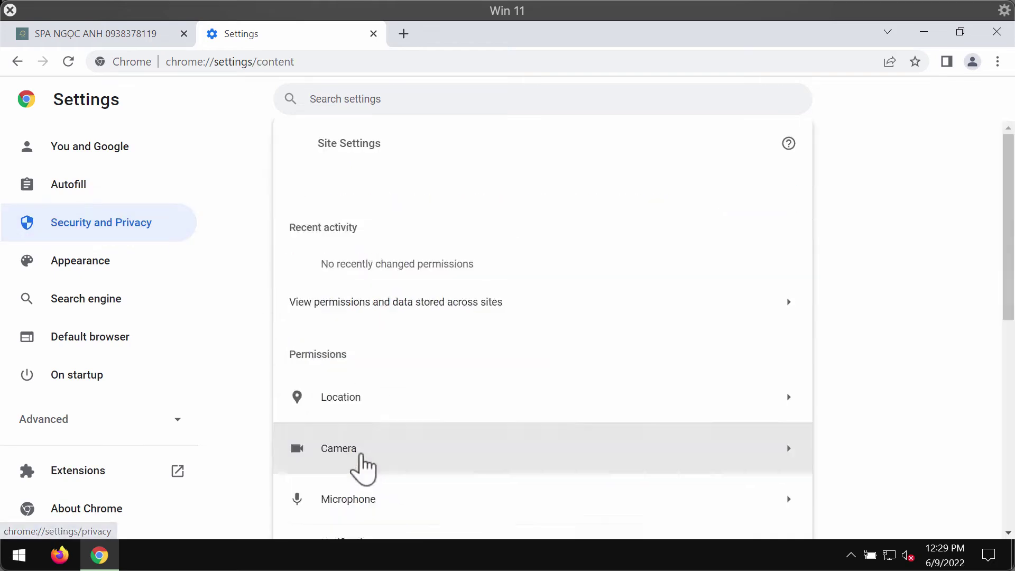
scroll(596, 447, down, 5)
scroll(597, 447, down, 4)
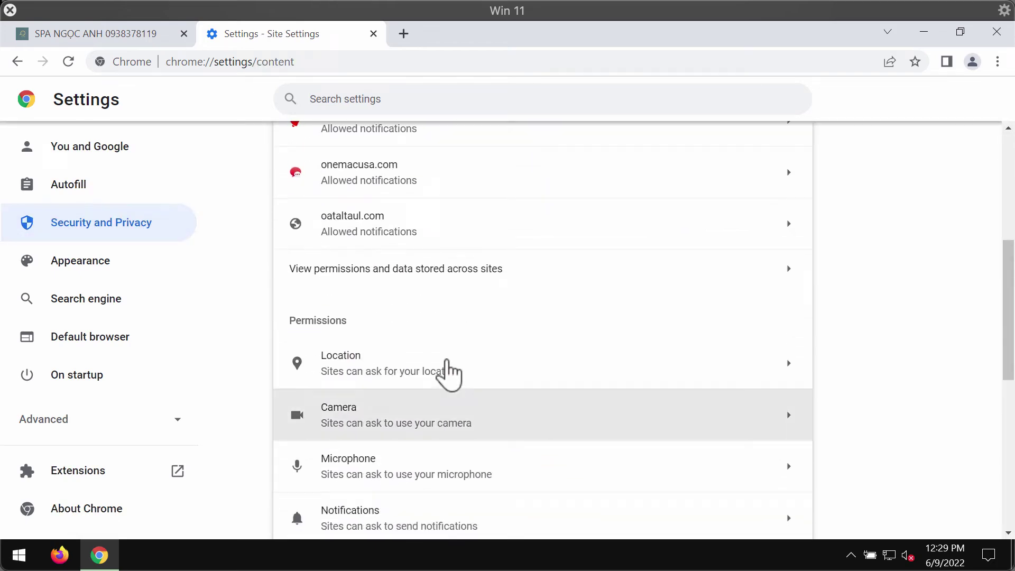
click(389, 353)
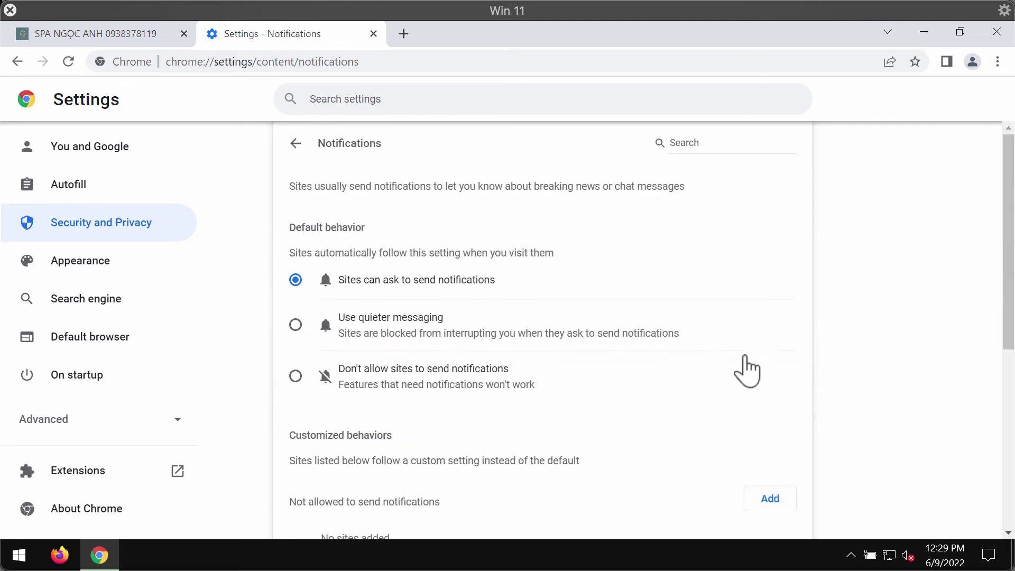
scroll(872, 364, down, 5)
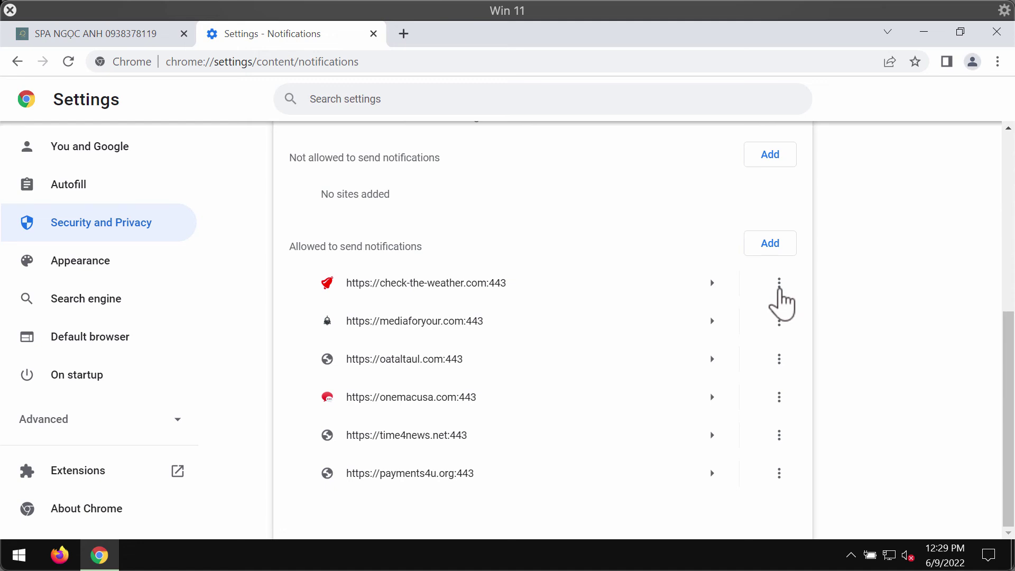
Remove check-the-weather.com, mediaforyour.com, oataltaul.com and onemacusa.com, leaving time4news.net and payments4u.org
click(779, 283)
click(745, 338)
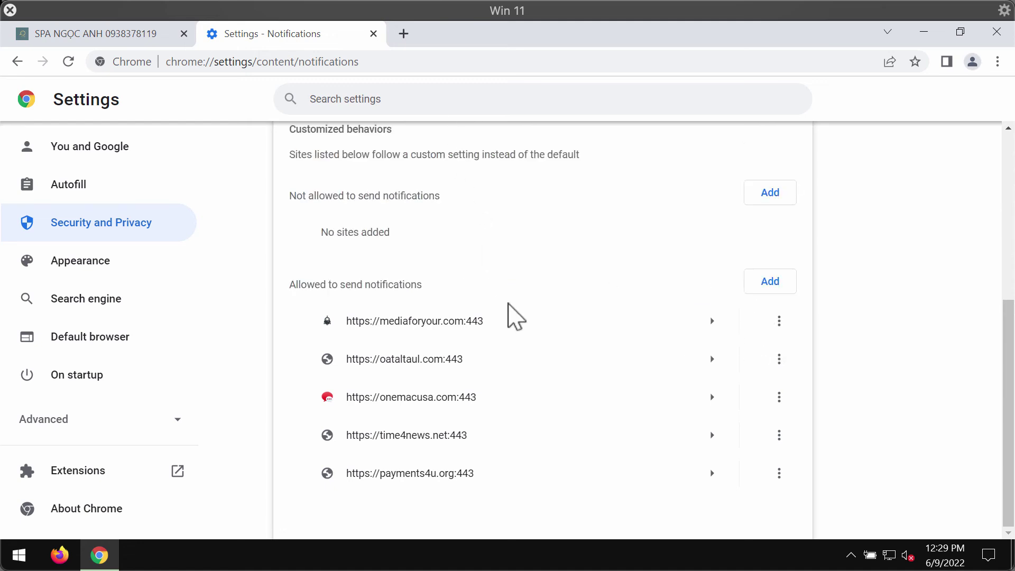
click(779, 324)
click(756, 375)
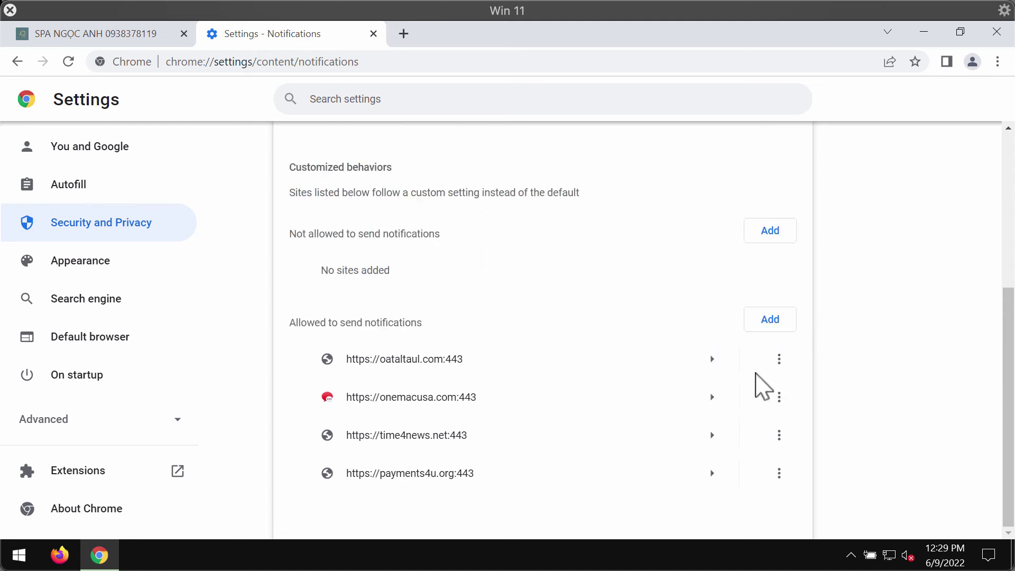
click(779, 359)
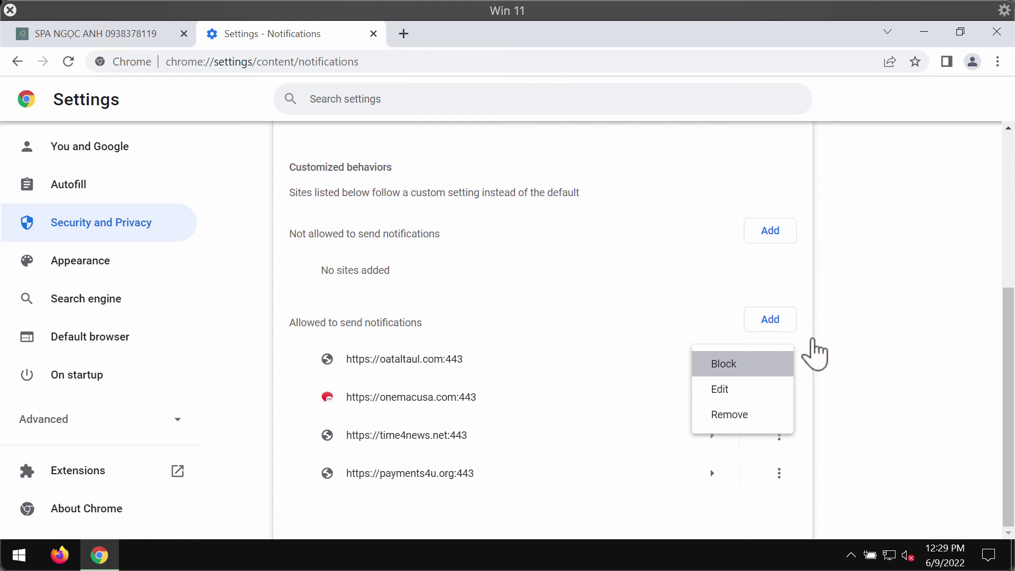
click(744, 418)
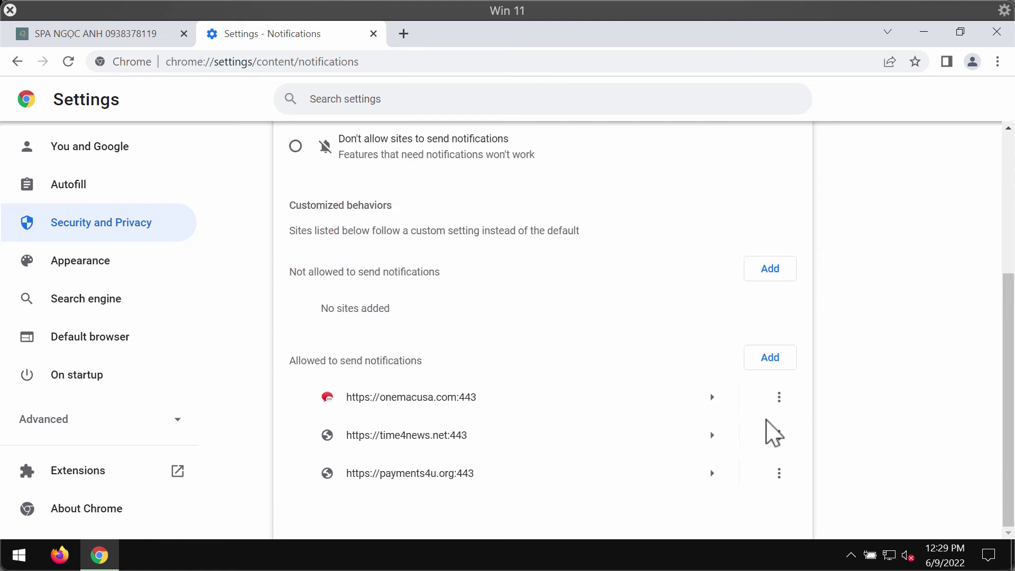
click(779, 397)
click(754, 453)
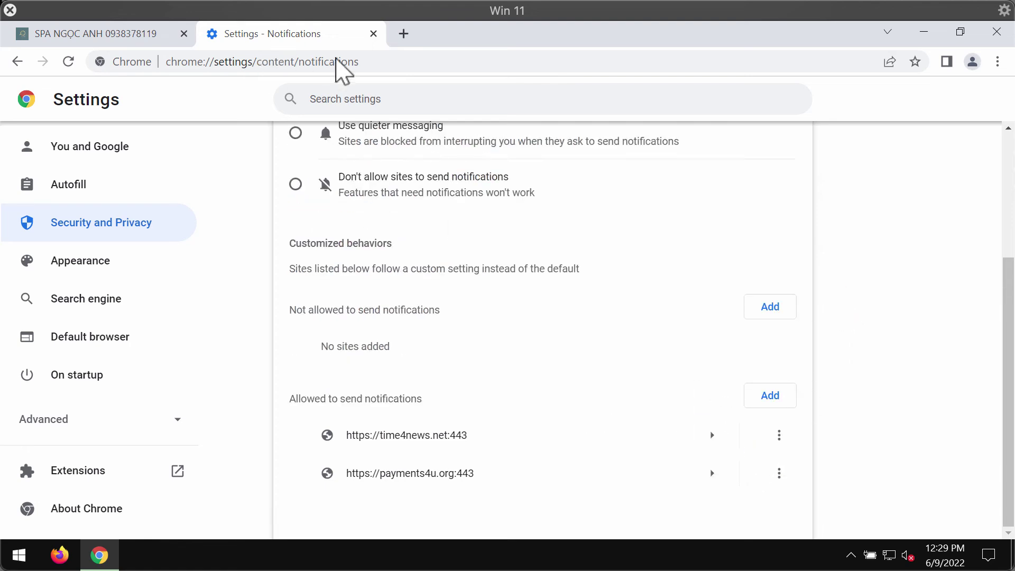
click(368, 63)
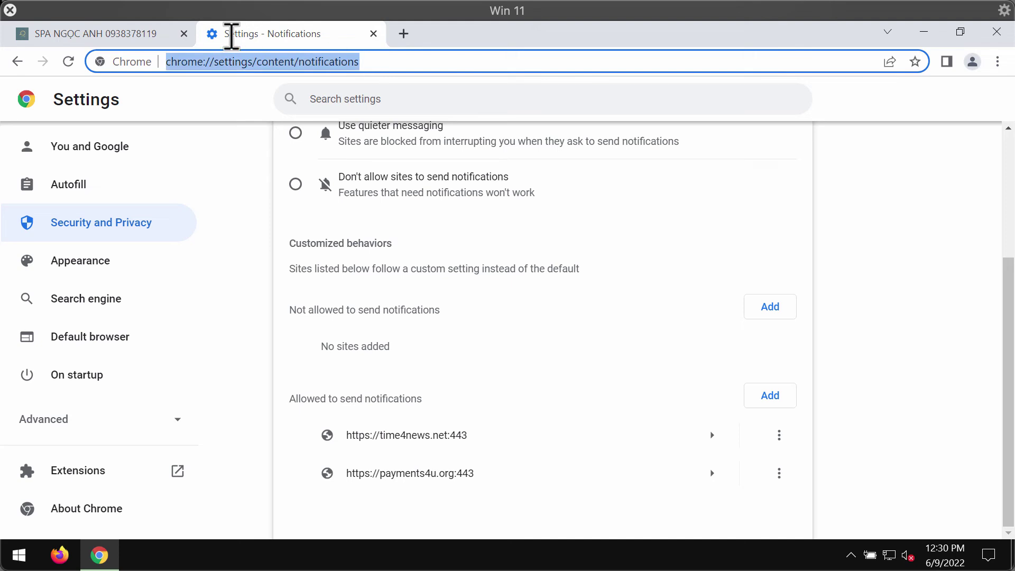
Close the other tab, load combocleaner.com, then minimize Chrome and launch Combo Cleaner from the desktop
click(183, 33)
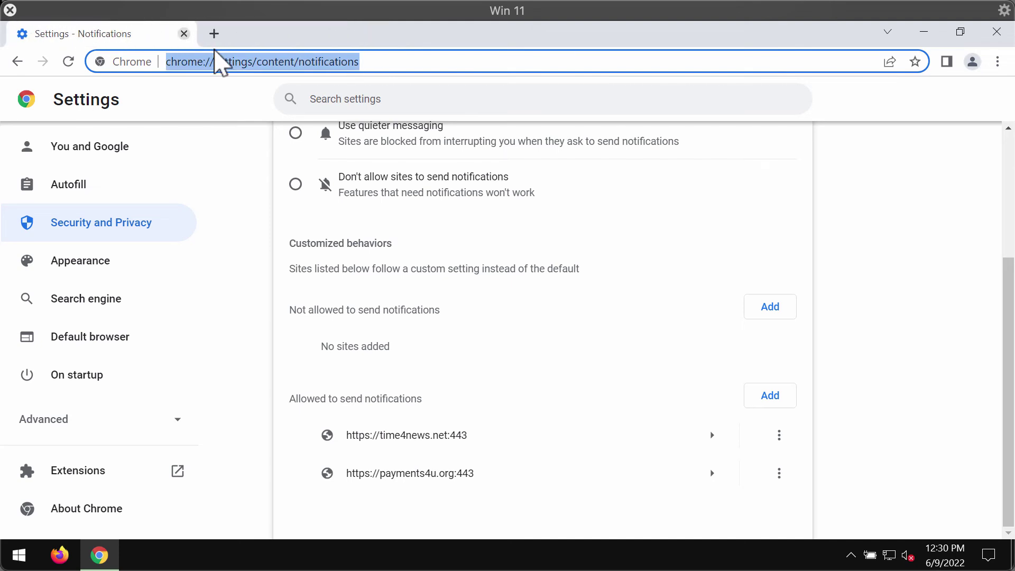
text(combocleaner.com)
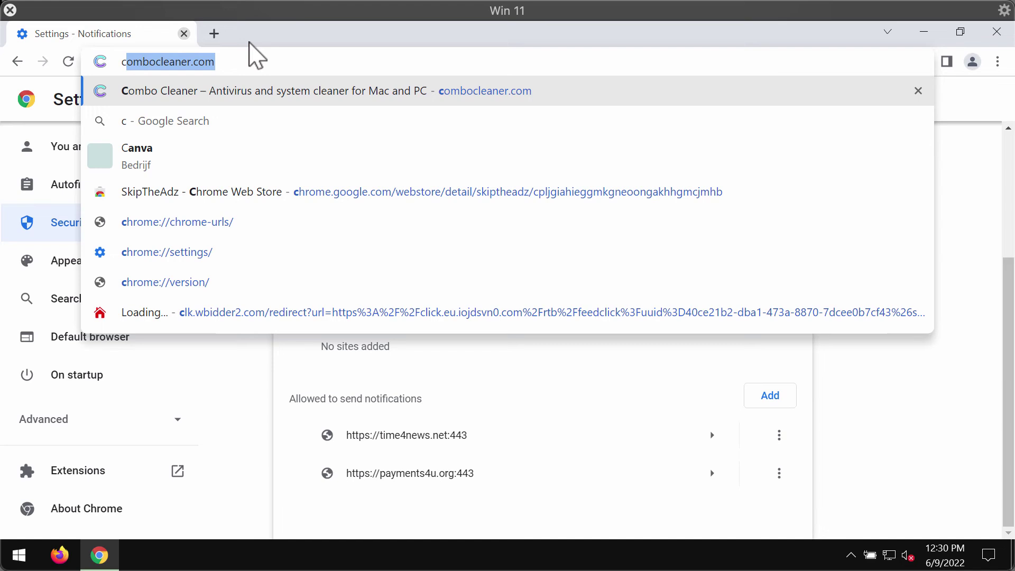
key(Return)
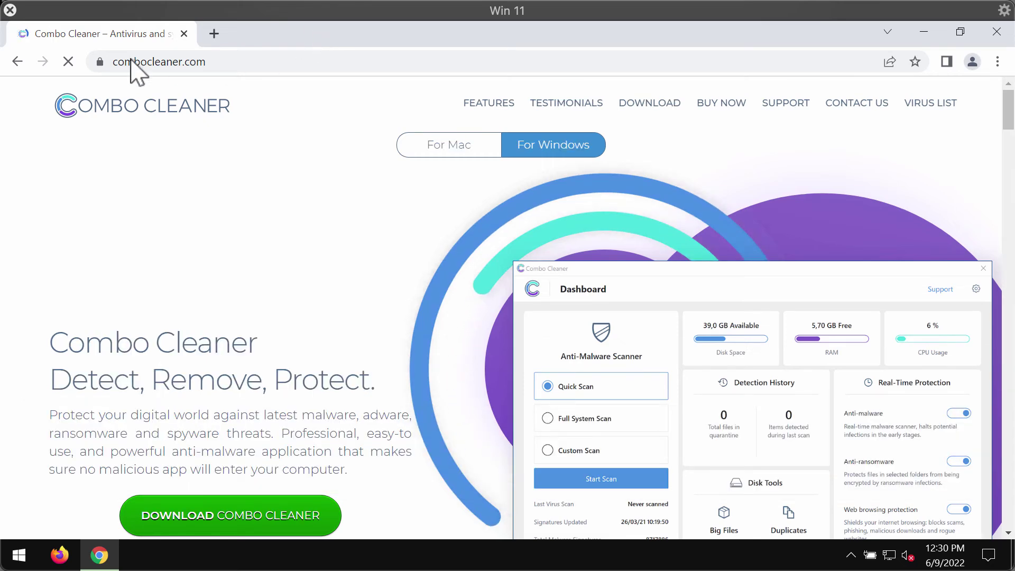
drag(238, 62, 102, 72)
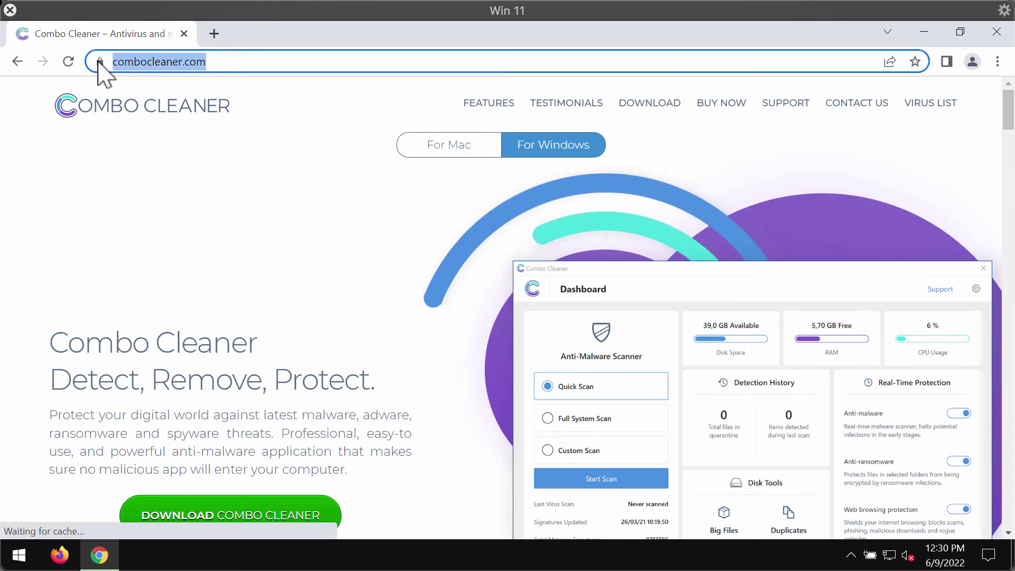
click(275, 64)
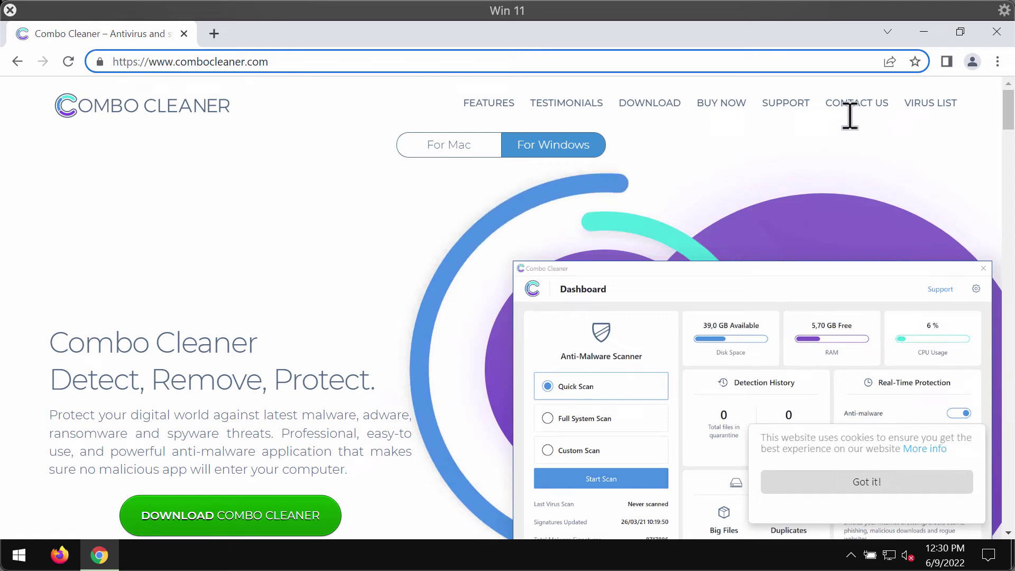
click(924, 32)
double_click(208, 39)
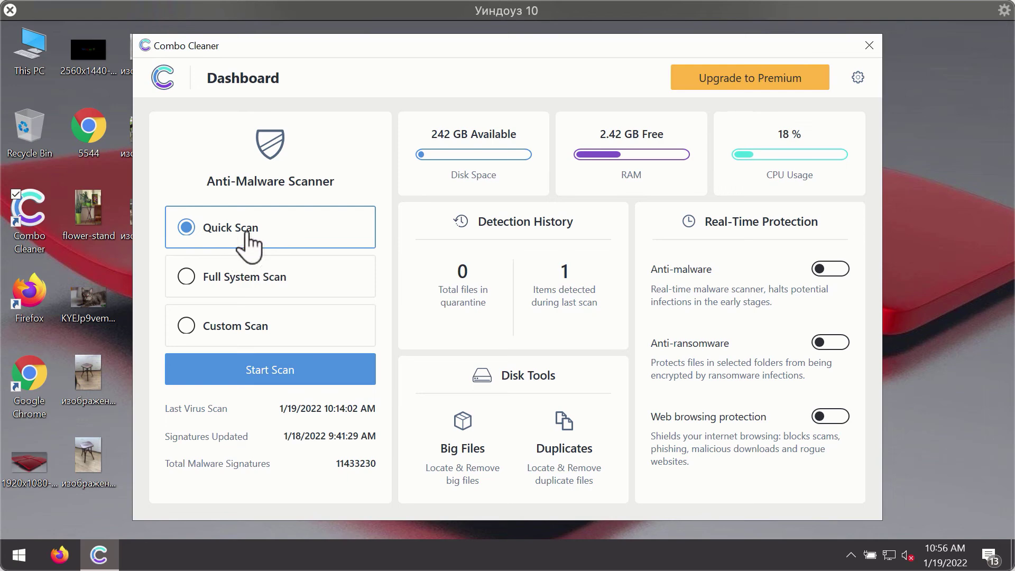
Start a Quick Scan from the Combo Cleaner Dashboard
click(309, 381)
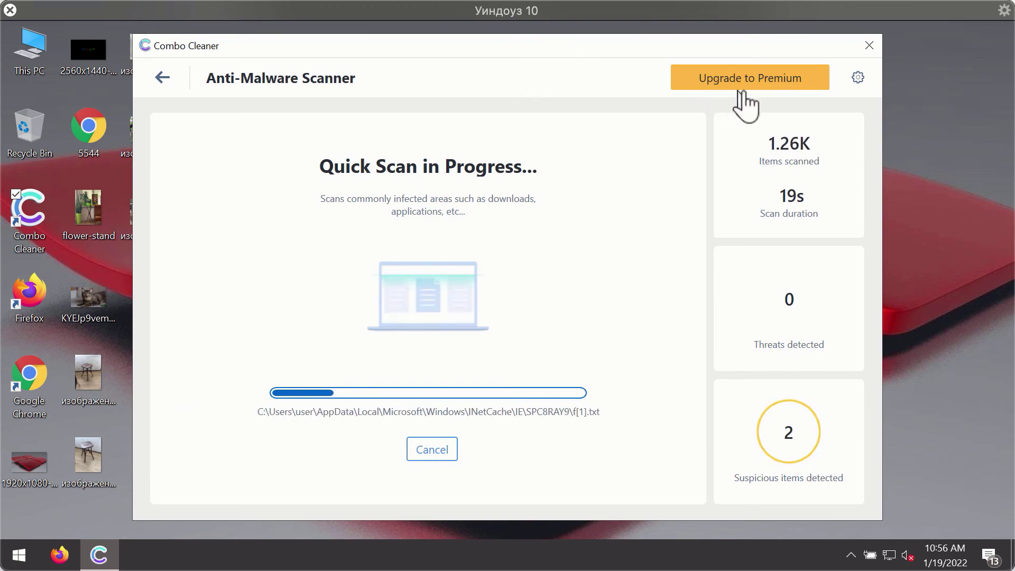
Open Combo Cleaner's Settings on the Anti-Ransomware tab
click(858, 78)
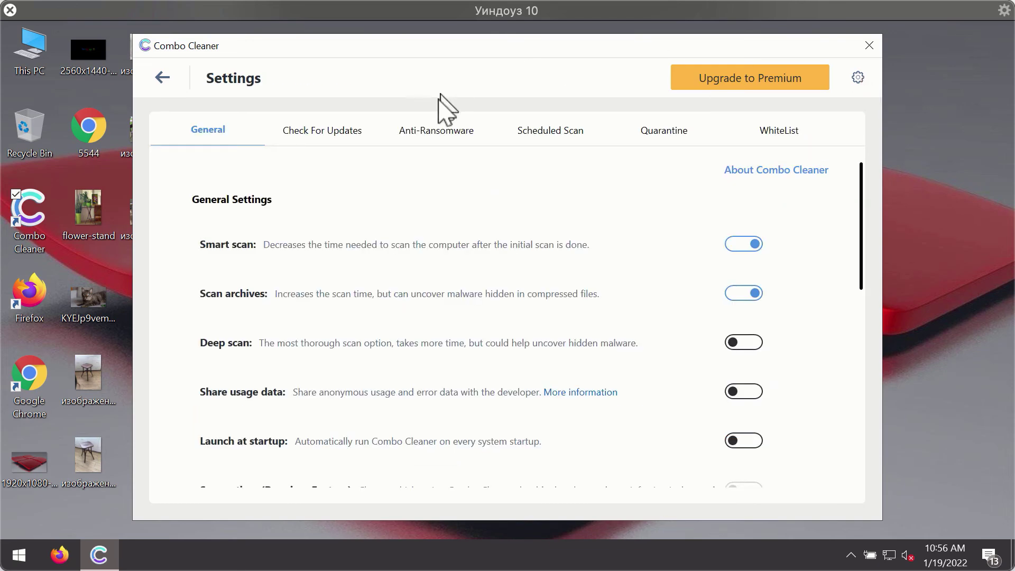
click(436, 136)
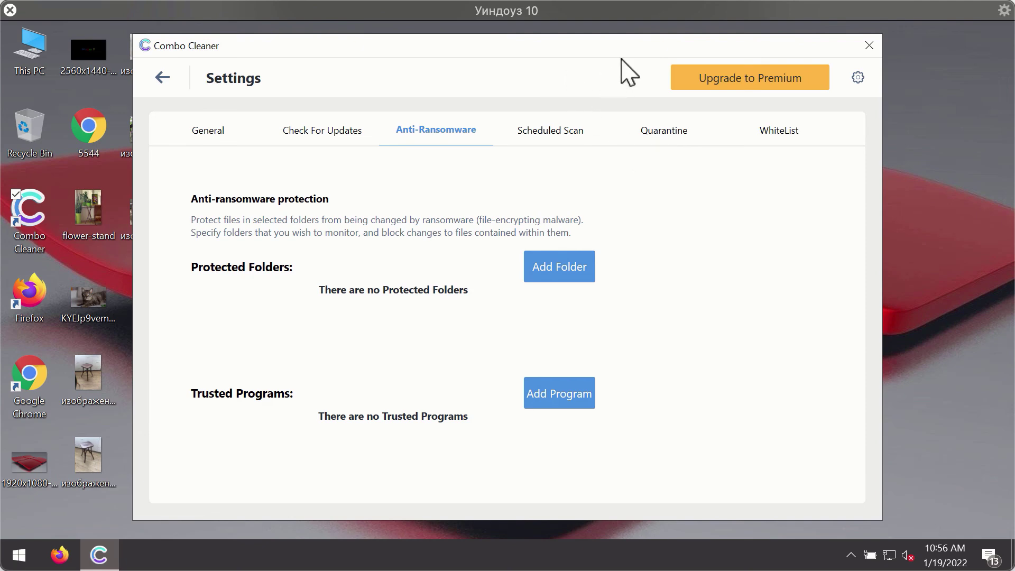
Return to the running Quick Scan and cancel it, confirming with Yes
click(161, 78)
click(301, 374)
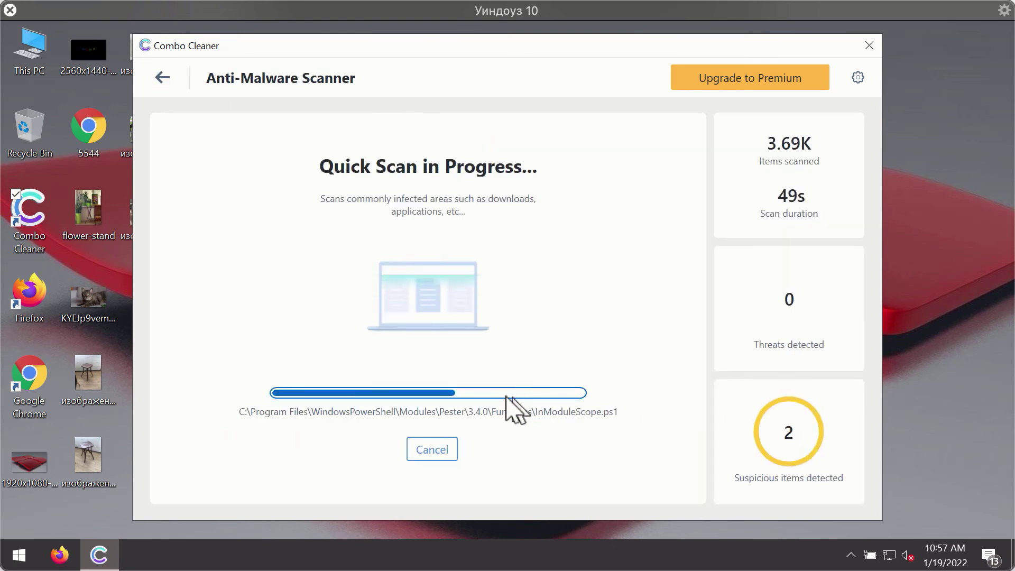
click(446, 449)
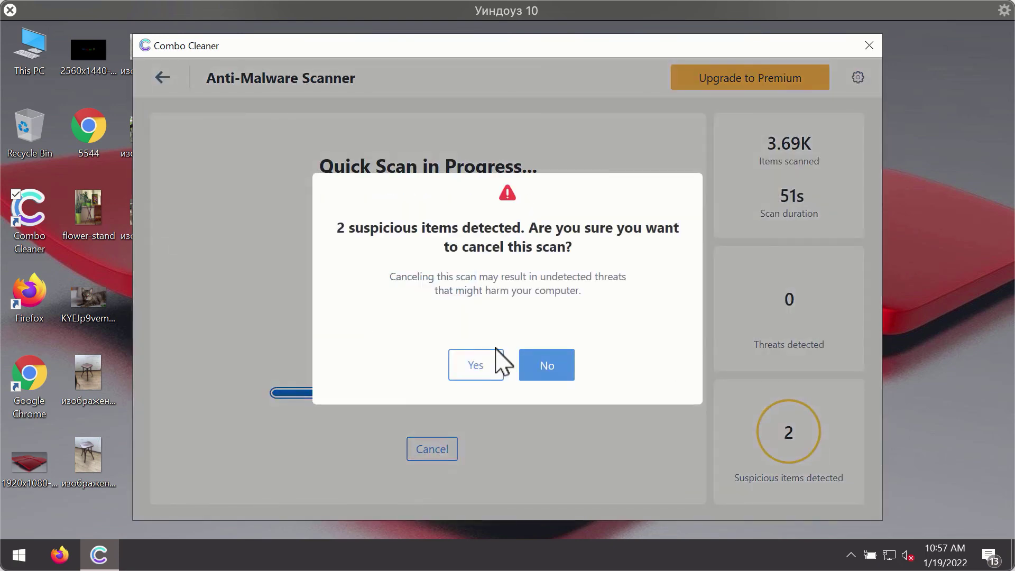
click(486, 364)
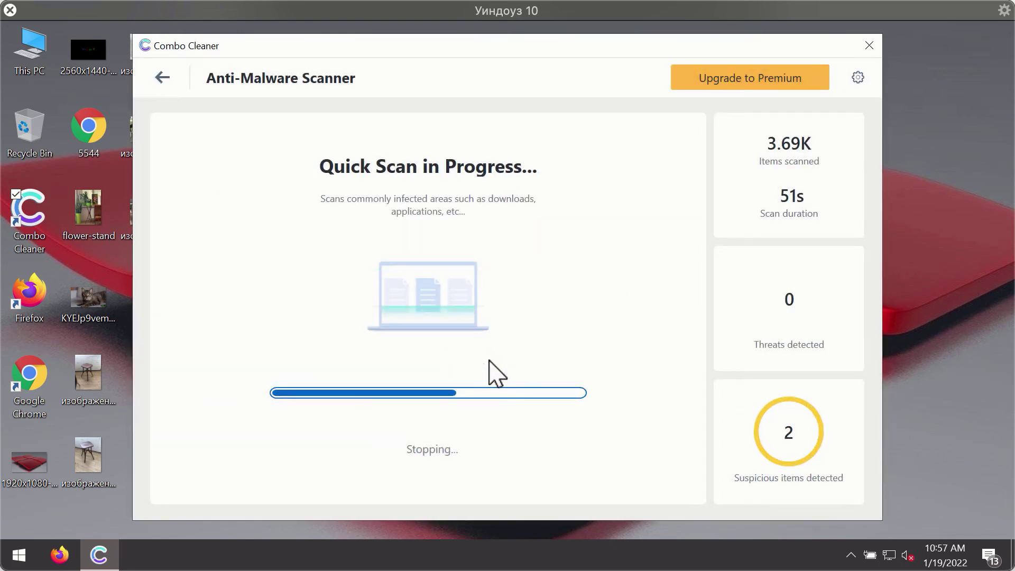